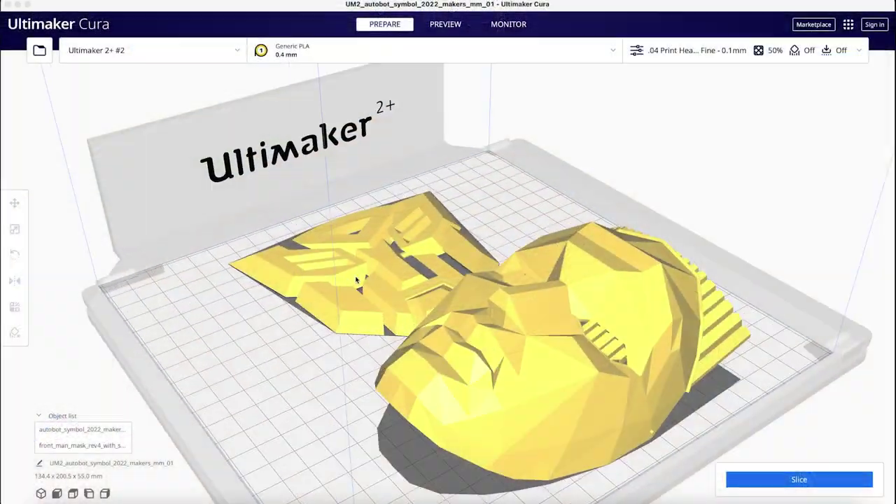
# Orbit the 3D view around the models on the build plate
pyautogui.moveTo(381, 280); pyautogui.dragTo(296, 282, button='right')
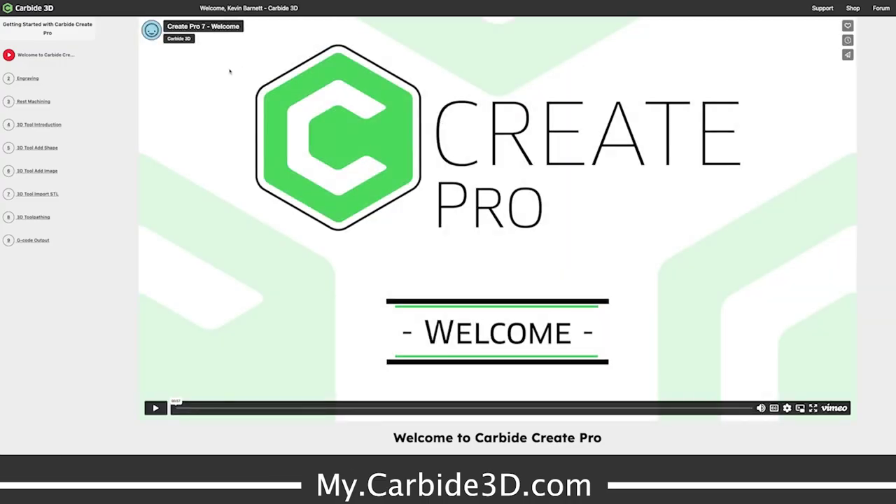
# Open lesson 7 '3D Tool Import STL' and start playing its video
pyautogui.click(35, 193)
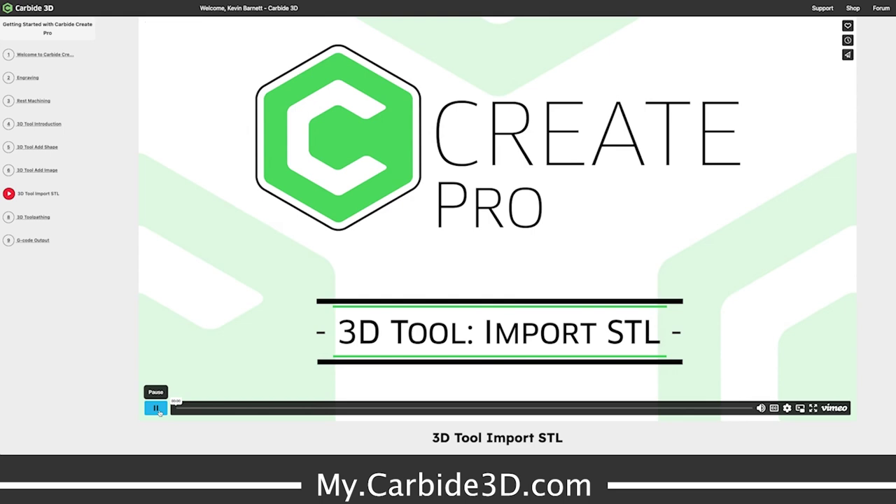
pyautogui.click(155, 408)
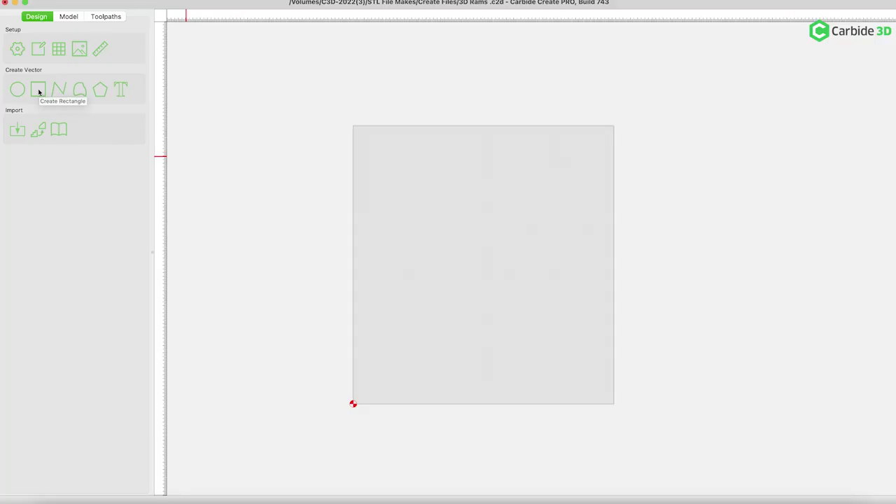
# Draw a 148 x 286 mm rectangle and centre it on the stock with Align
pyautogui.click(39, 92)
pyautogui.click(394, 152)
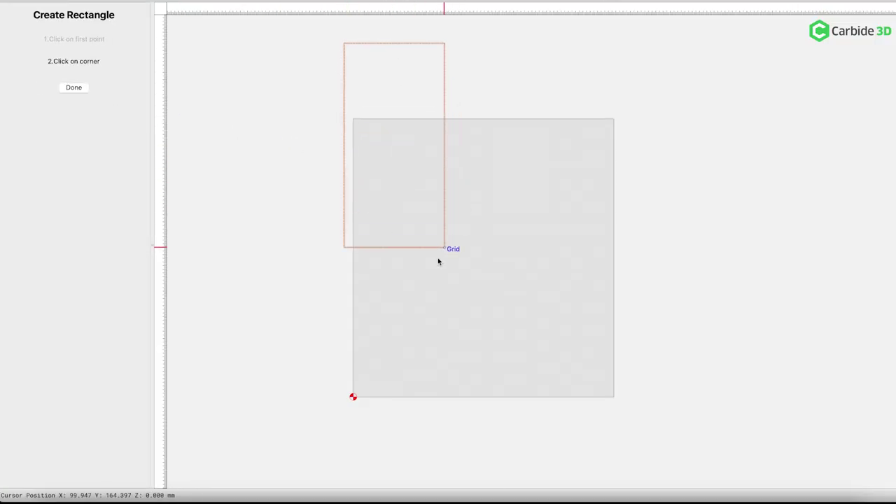
pyautogui.click(462, 276)
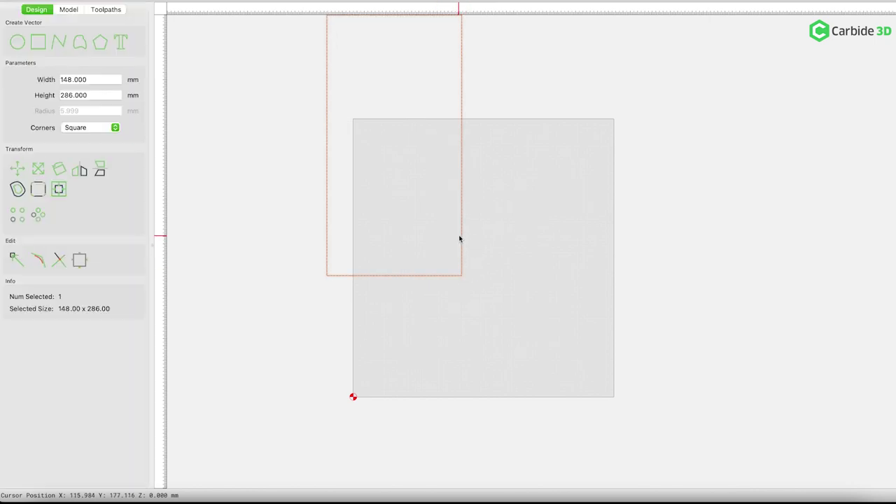
pyautogui.moveTo(460, 239); pyautogui.dragTo(550, 351)
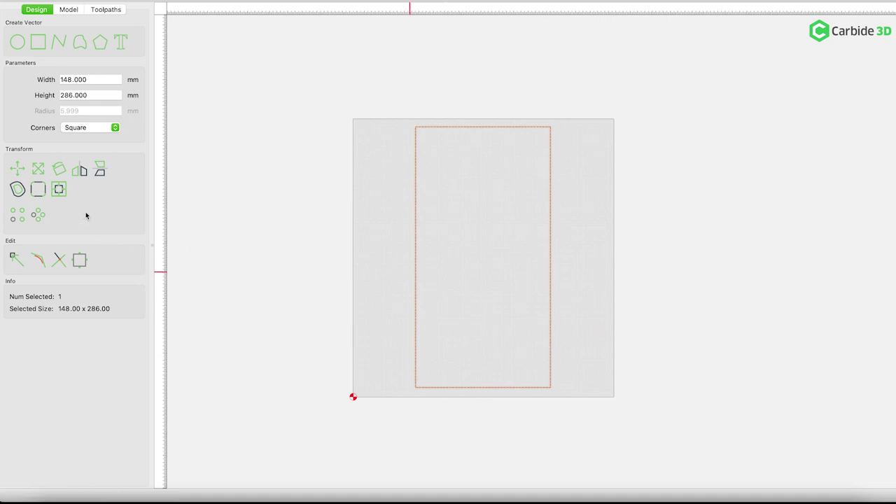
pyautogui.click(58, 189)
pyautogui.click(41, 61)
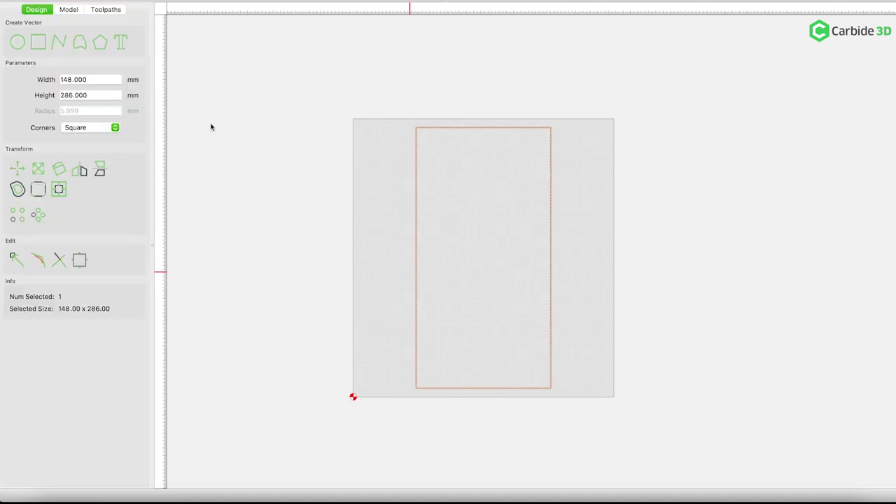
pyautogui.click(362, 173)
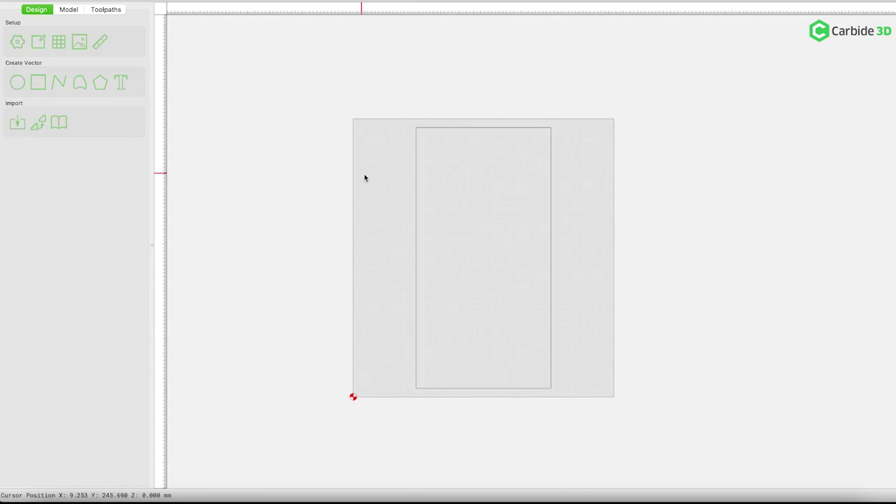
pyautogui.click(417, 196)
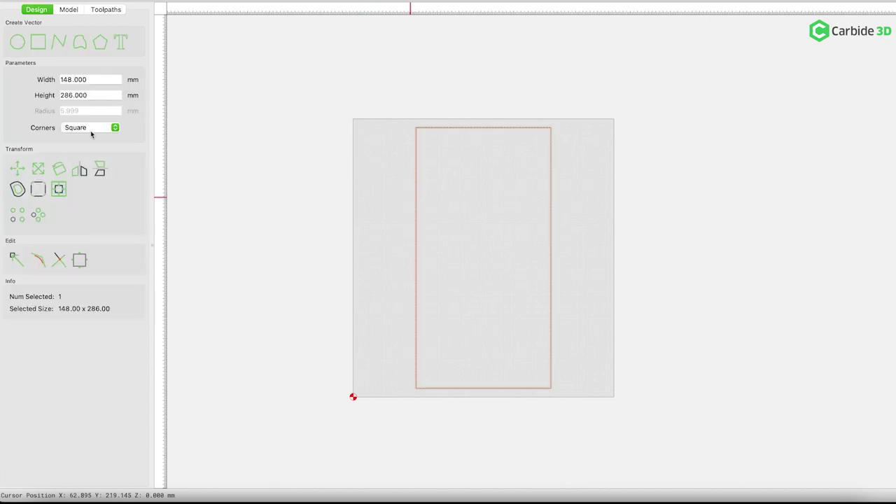
# Import the arkhary.stl file as a 3D model into the rectangle
pyautogui.click(69, 11)
pyautogui.click(67, 40)
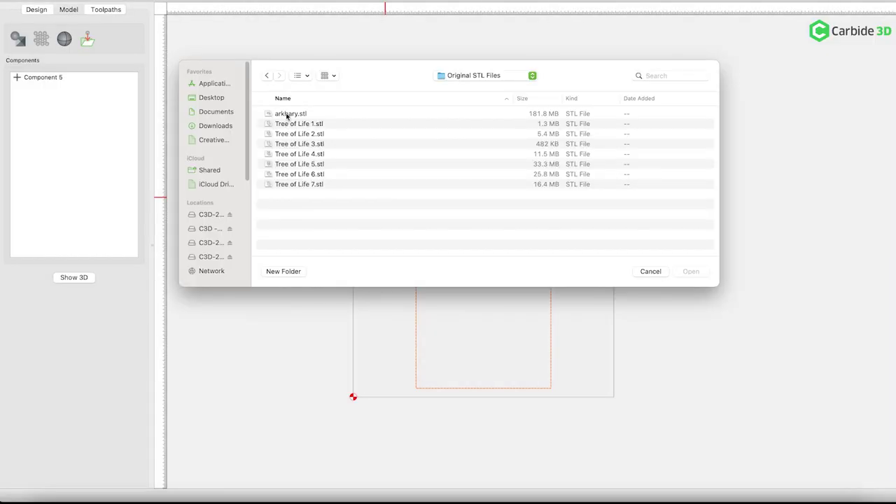
pyautogui.click(288, 114)
pyautogui.click(690, 272)
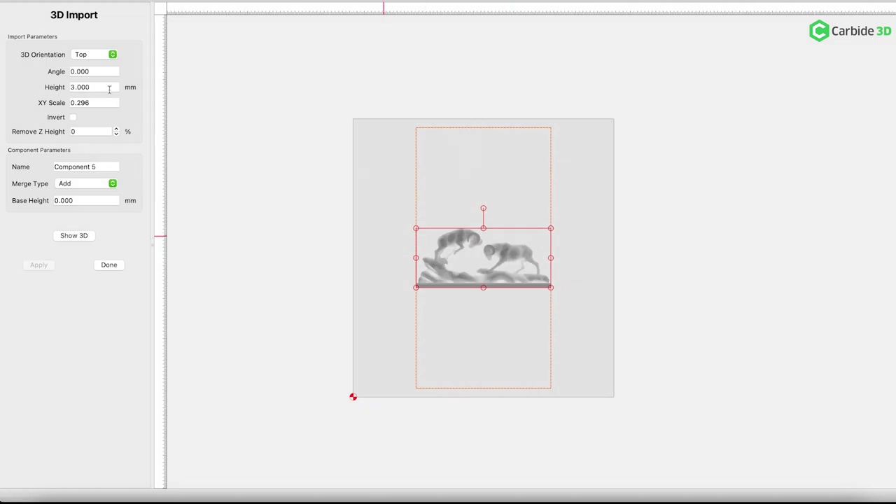
# Rotate the model 90°, scale XY to 0.535, and name it 'Rams 3D'
pyautogui.click(84, 72)
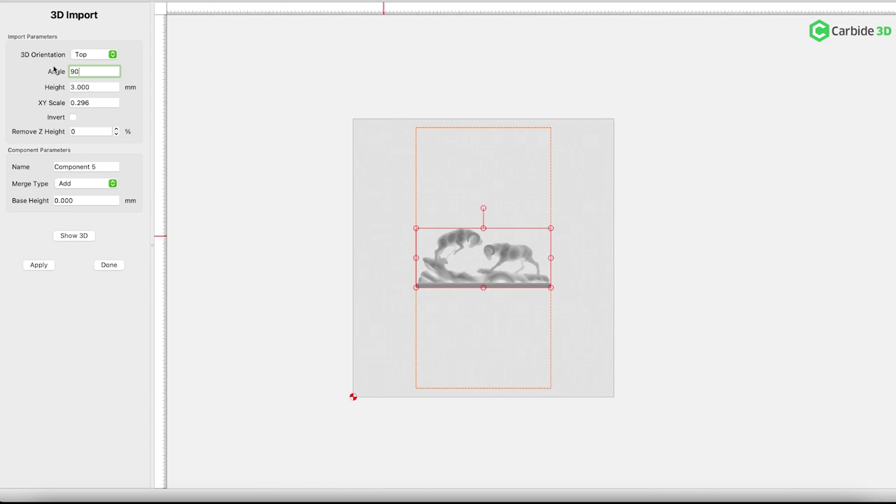
pyautogui.click(39, 266)
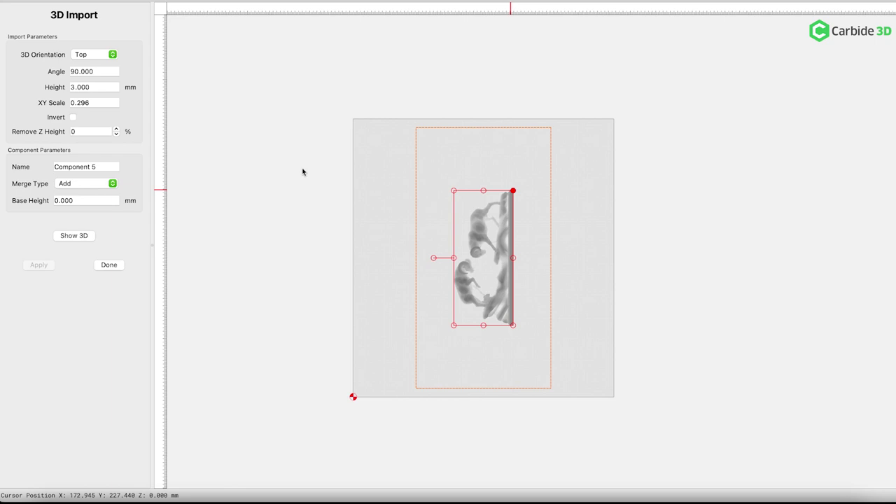
pyautogui.click(92, 103)
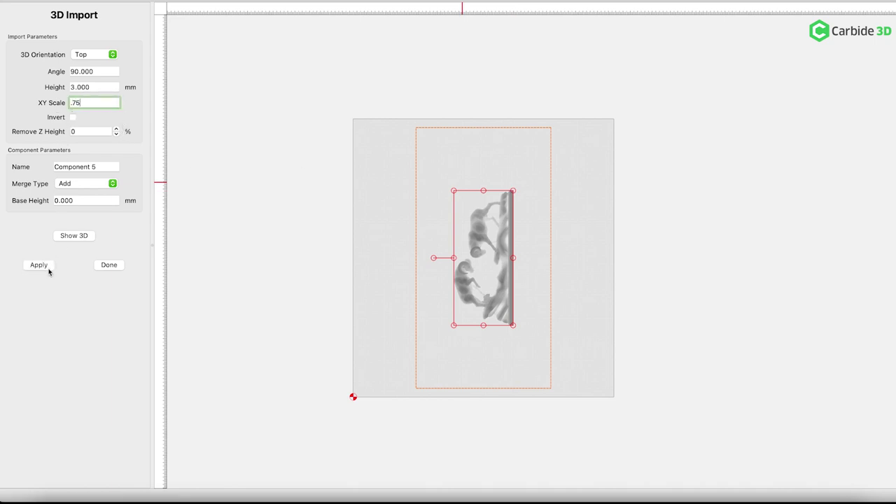
pyautogui.click(38, 264)
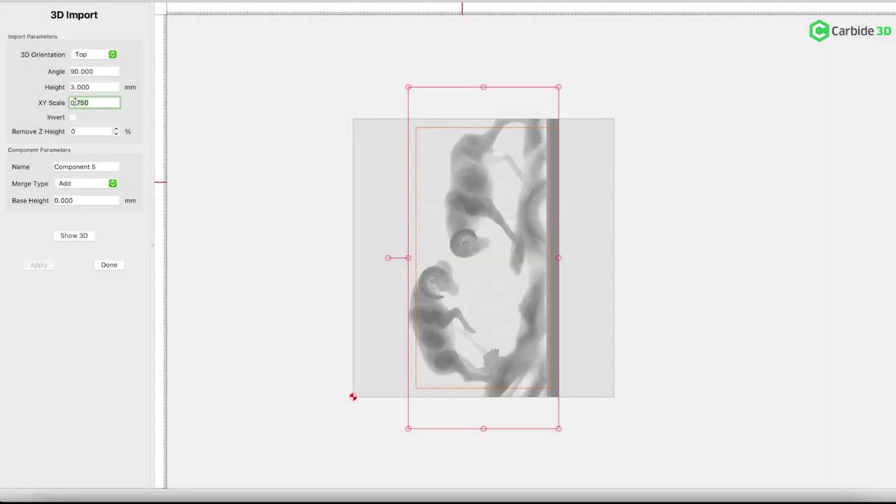
pyautogui.doubleClick(73, 103)
pyautogui.write('0.535')
pyautogui.click(39, 265)
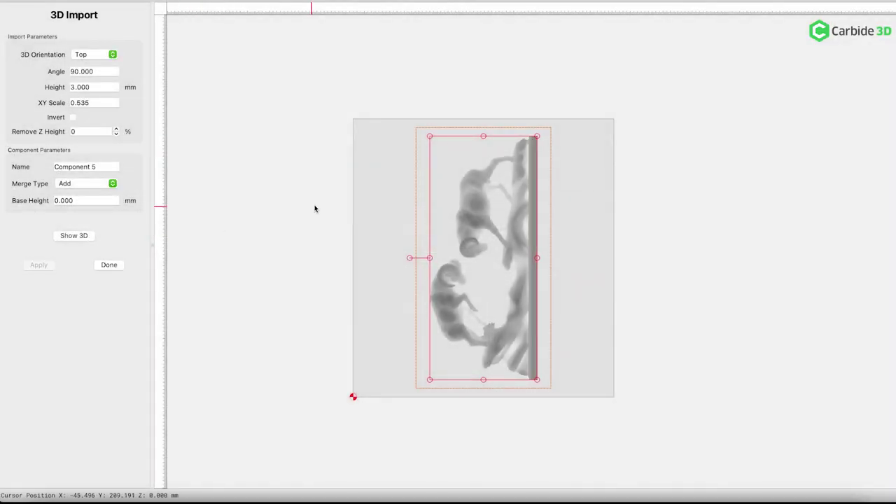
pyautogui.click(105, 167)
pyautogui.write('Rams 3D')
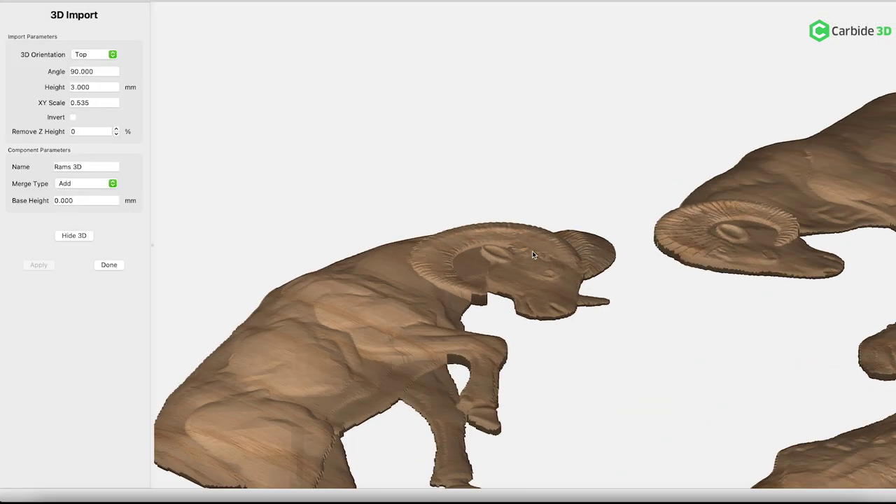
# Change the Rams 3D relief height to 5 mm, then settle on 4 mm
pyautogui.moveTo(532, 250)
pyautogui.mouseDown()
pyautogui.moveTo(532, 299)
pyautogui.moveTo(522, 237)
pyautogui.mouseUp()
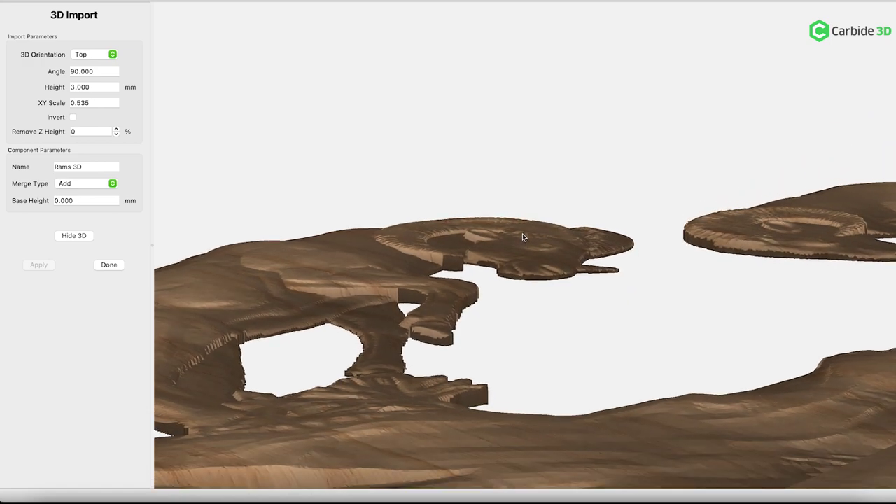
pyautogui.doubleClick(100, 86)
pyautogui.write('5')
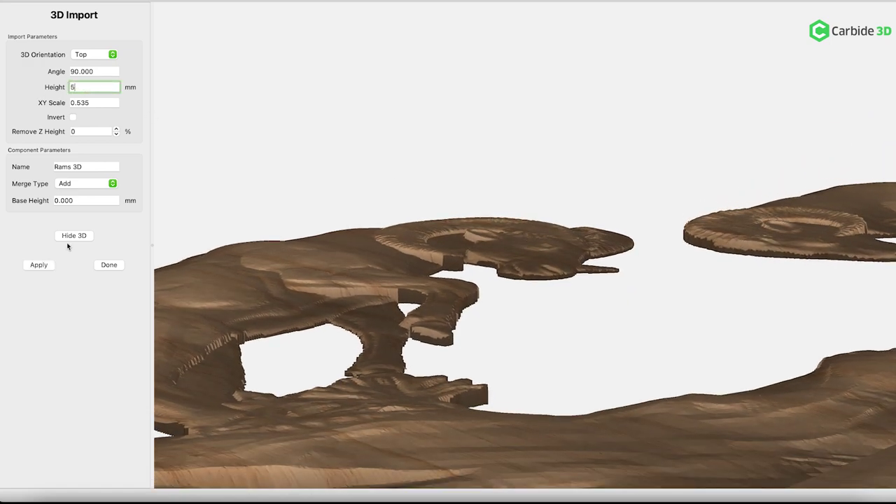
pyautogui.click(47, 266)
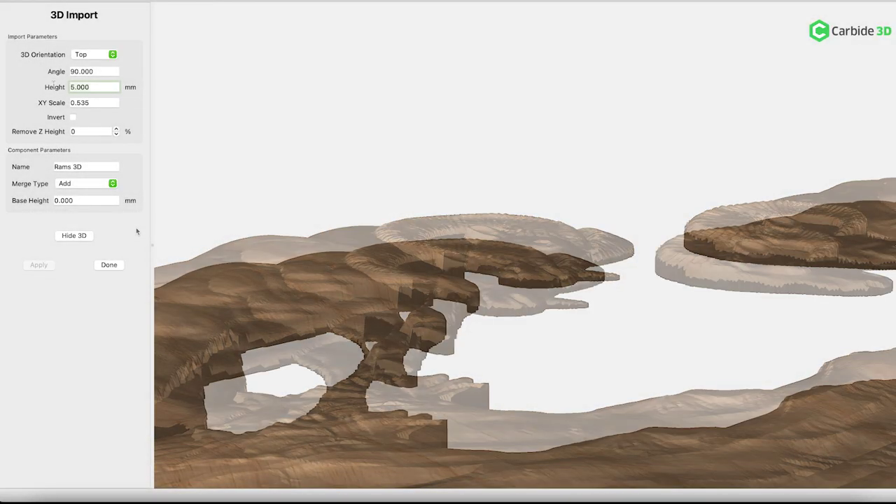
pyautogui.doubleClick(100, 87)
pyautogui.write('4')
pyautogui.click(44, 265)
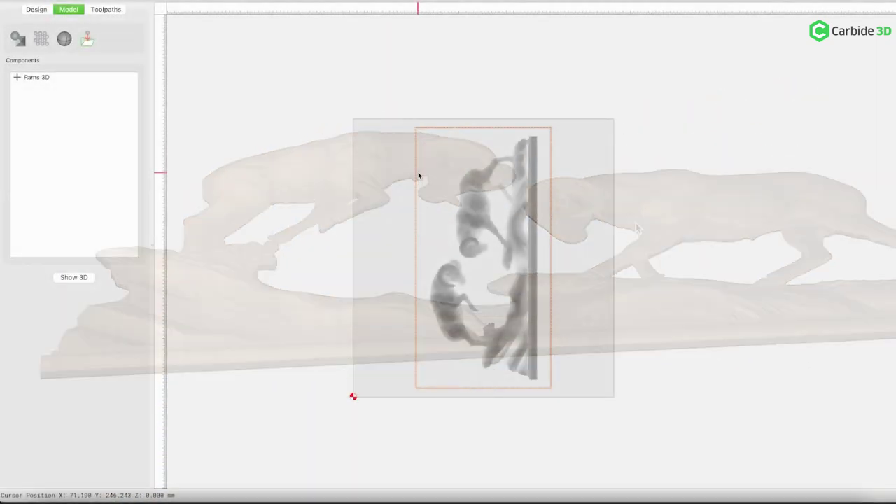
# Make a flat 19 mm 'Main Body' shape from the rectangle and preview it in 3D
pyautogui.click(20, 39)
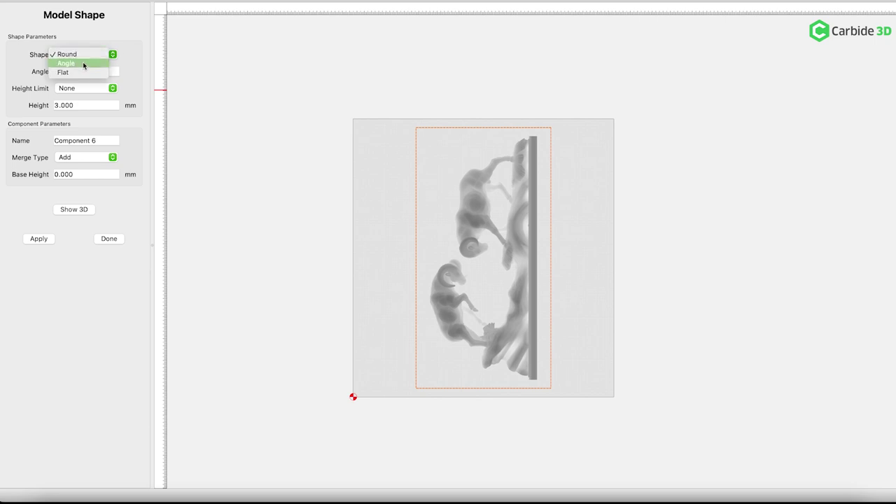
pyautogui.click(82, 71)
pyautogui.click(52, 106)
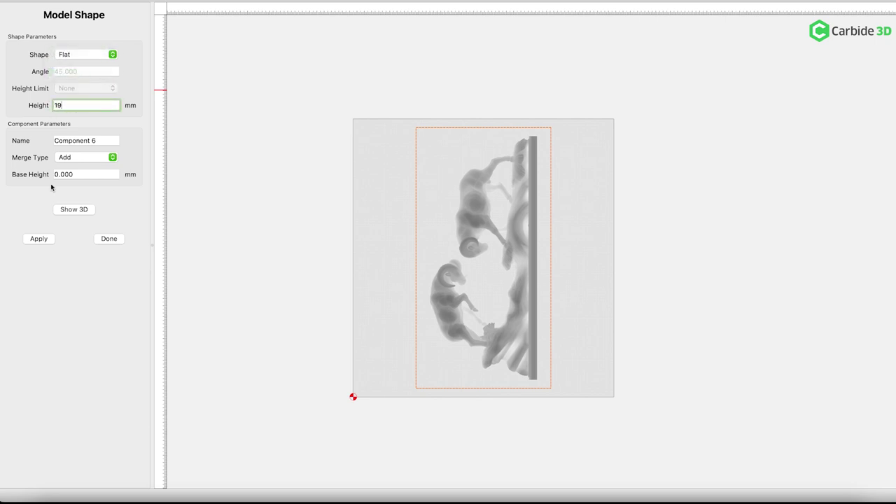
pyautogui.tripleClick(106, 141)
pyautogui.write('Main')
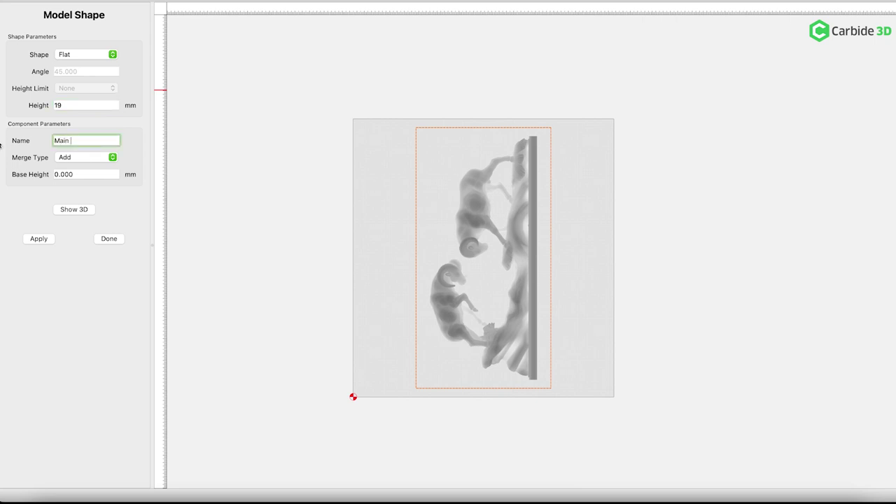
pyautogui.click(39, 239)
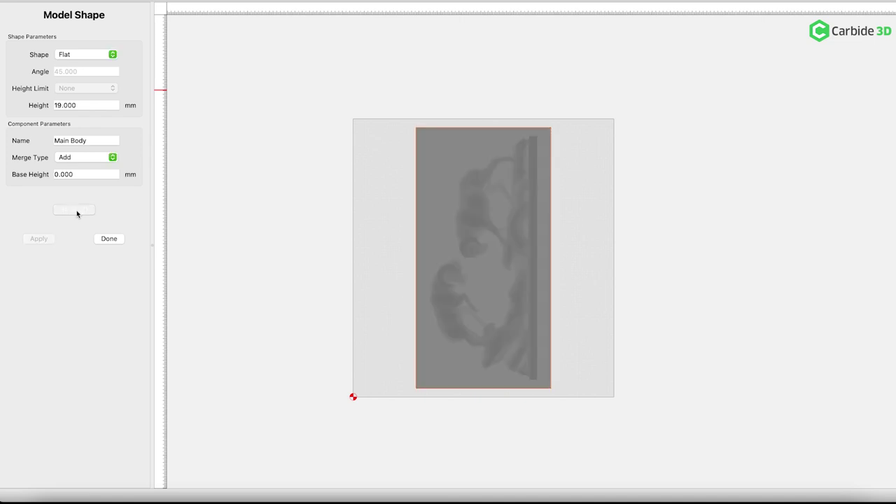
pyautogui.click(77, 210)
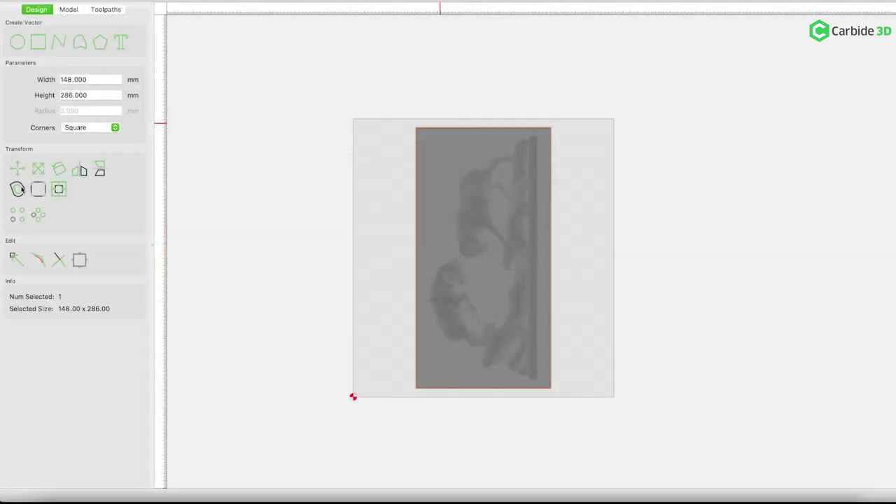
# Offset the rectangle 7 mm inside, producing a 134 x 272 mm outline
pyautogui.click(19, 189)
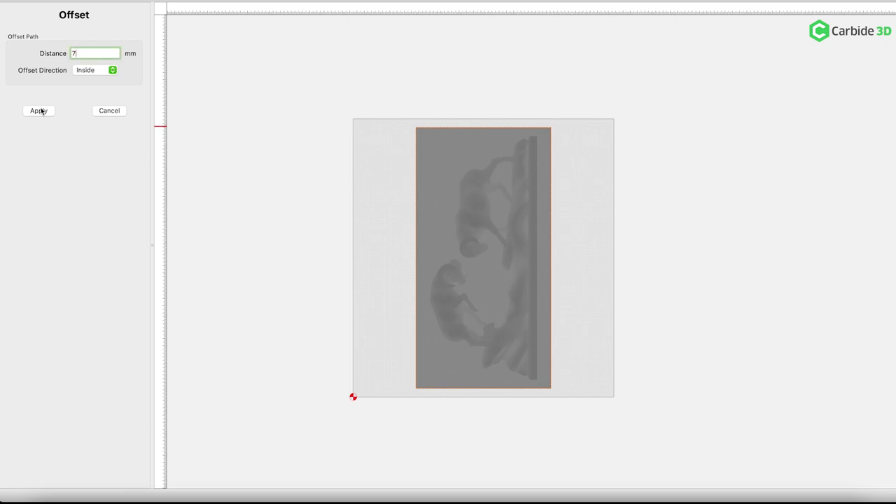
pyautogui.click(38, 110)
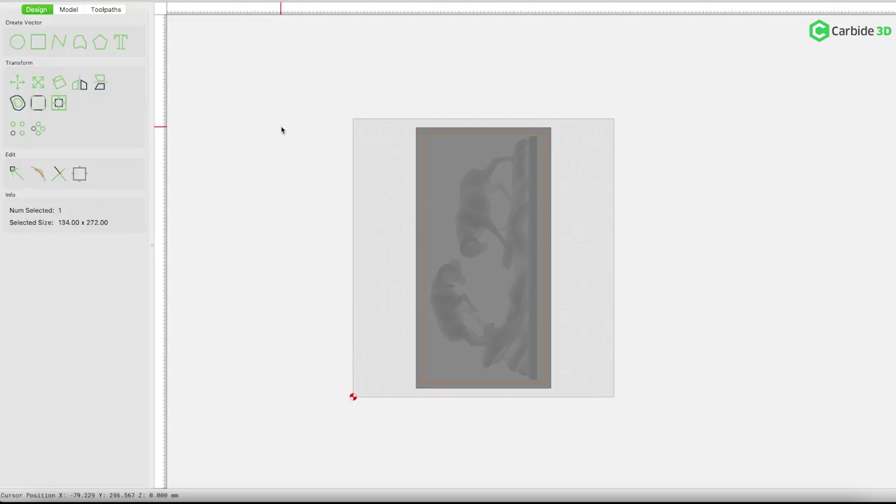
# Add a new model shape set to Subtract and named 'Tray INset'
pyautogui.click(70, 11)
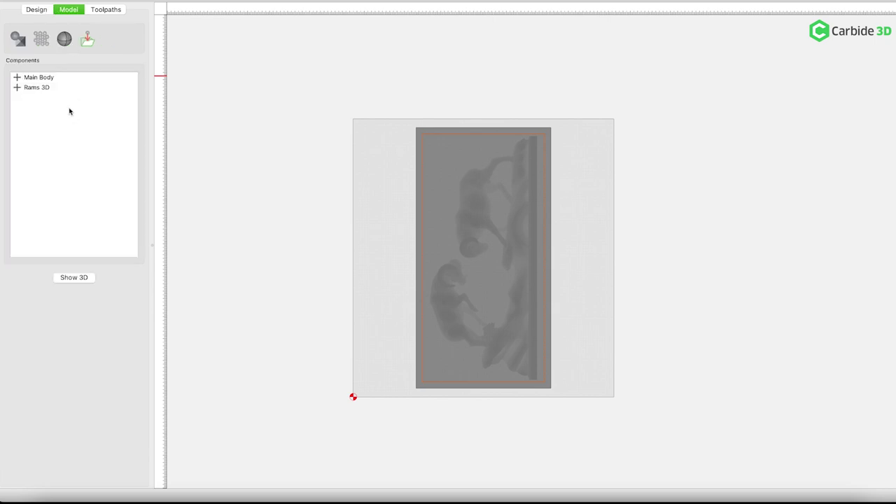
pyautogui.click(16, 37)
pyautogui.click(88, 156)
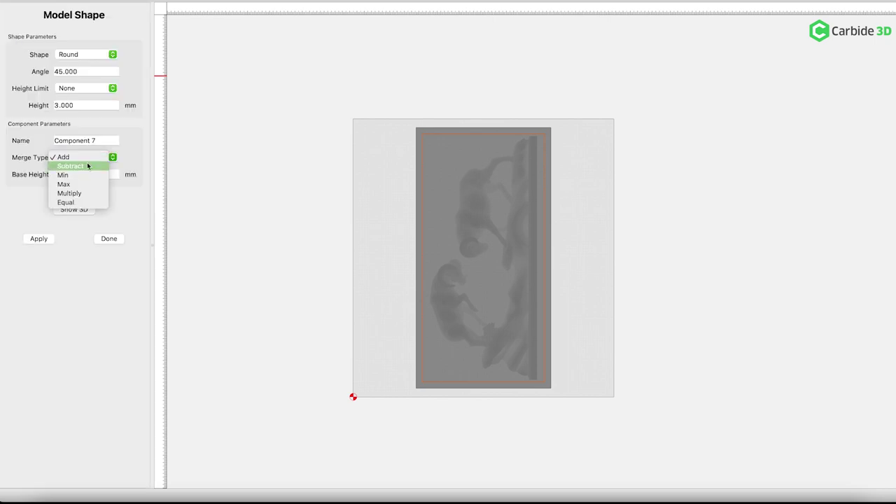
pyautogui.click(70, 175)
pyautogui.click(60, 140)
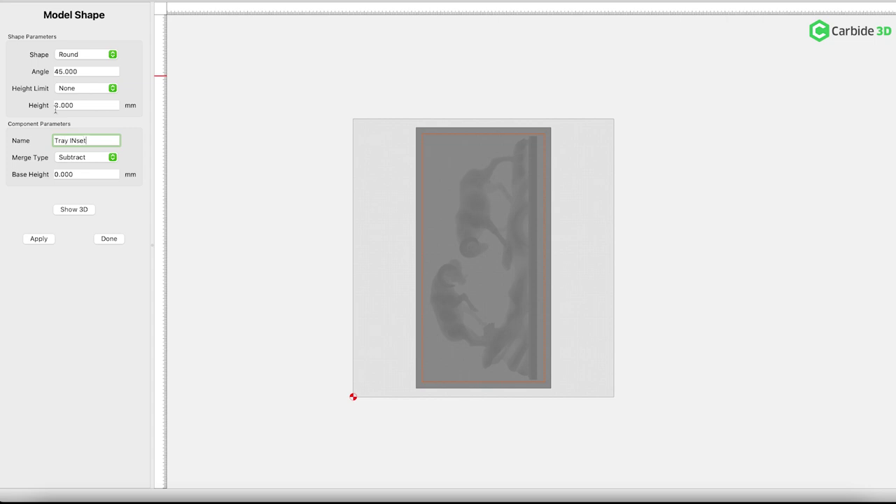
# Give the shape an angled 30° profile with a 10.5 mm height limit
pyautogui.click(99, 55)
pyautogui.click(94, 61)
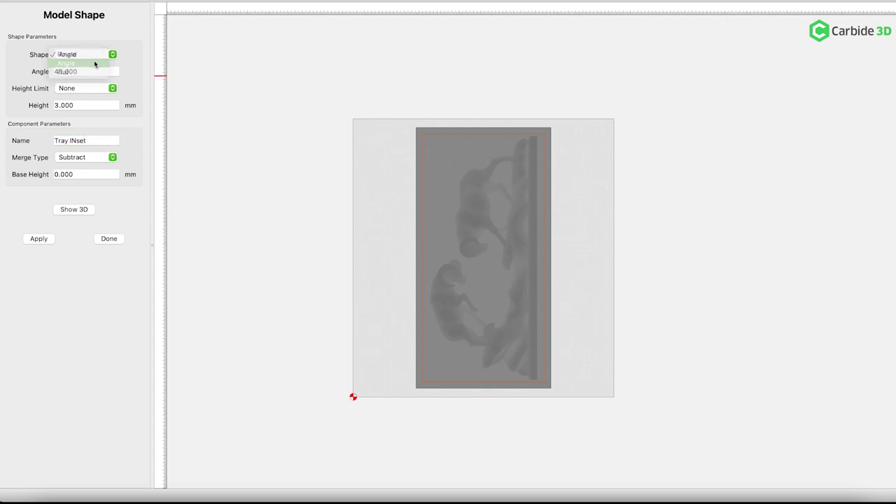
pyautogui.click(55, 72)
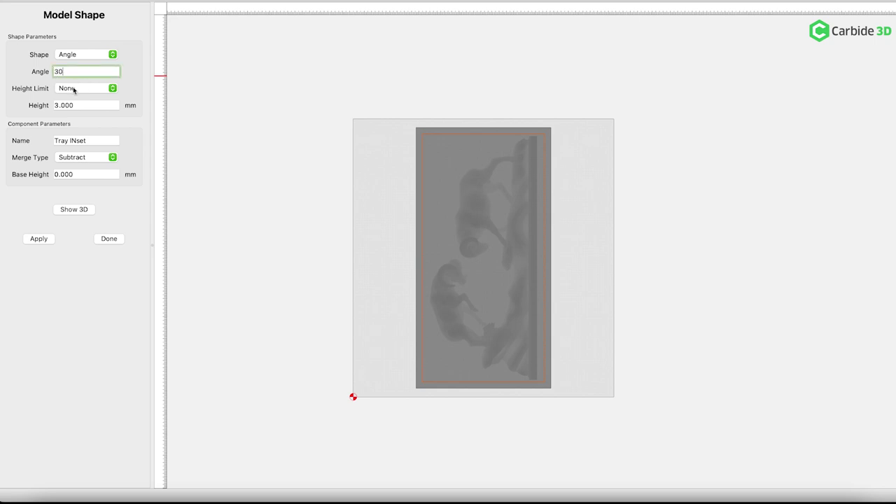
pyautogui.click(73, 89)
pyautogui.click(80, 96)
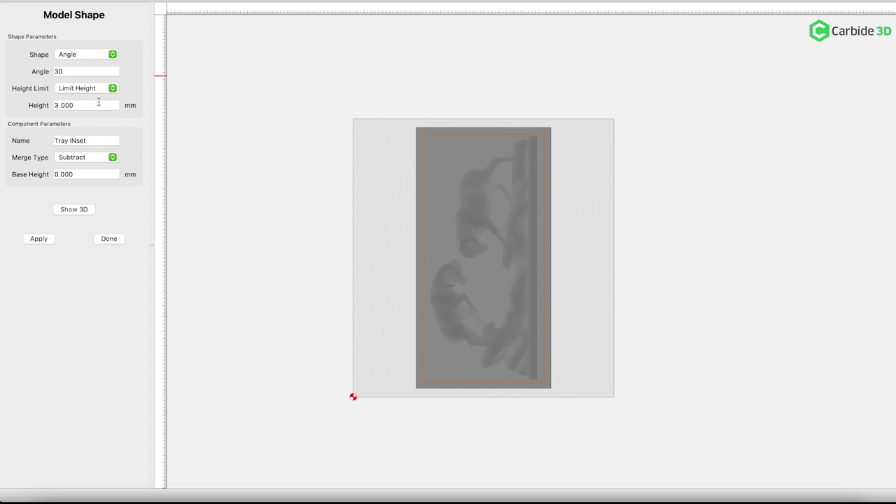
pyautogui.doubleClick(85, 105)
pyautogui.write('10')
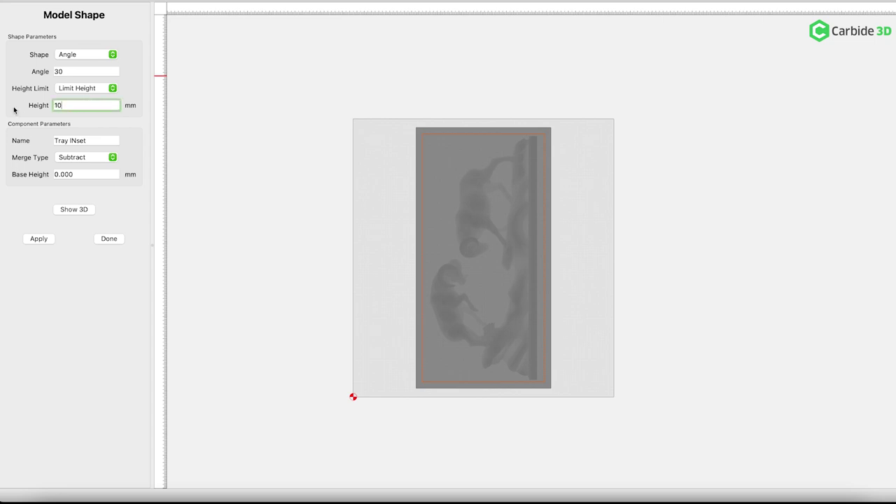
pyautogui.write('.5')
# Preview the tray in 3D and orbit it to inspect the inset from above
pyautogui.click(79, 209)
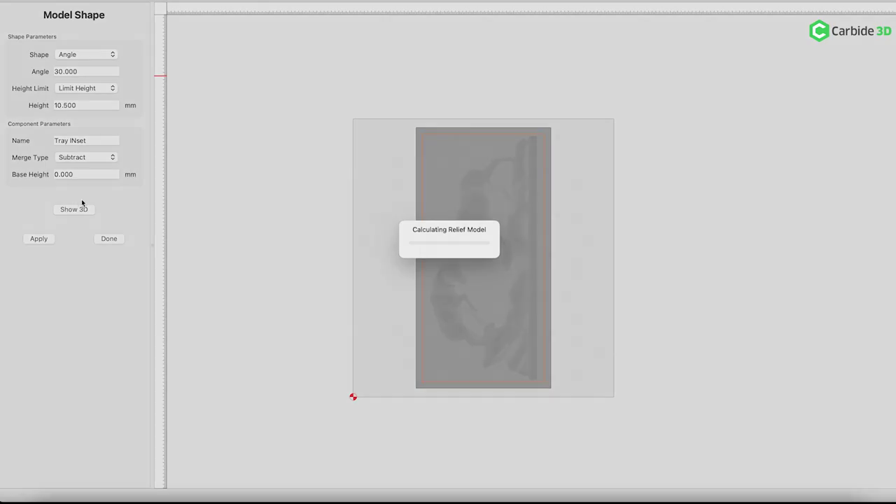
pyautogui.moveTo(532, 194); pyautogui.dragTo(375, 261)
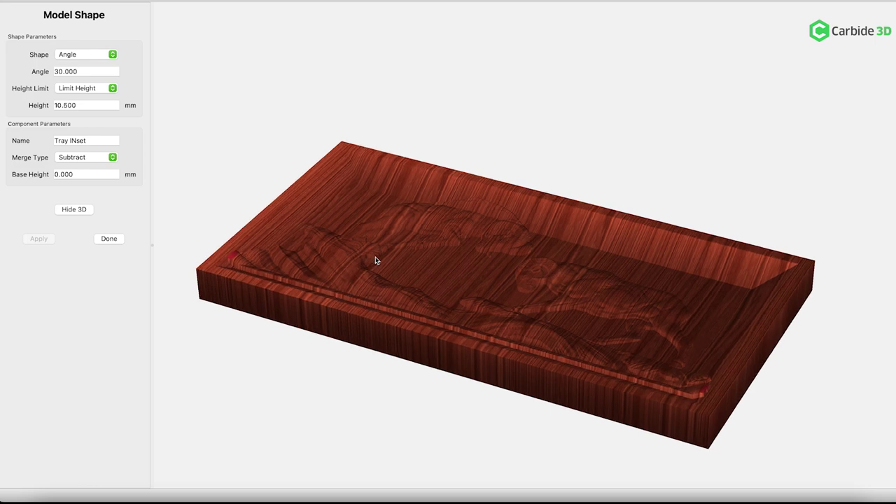
pyautogui.scroll(5, 515, 249)
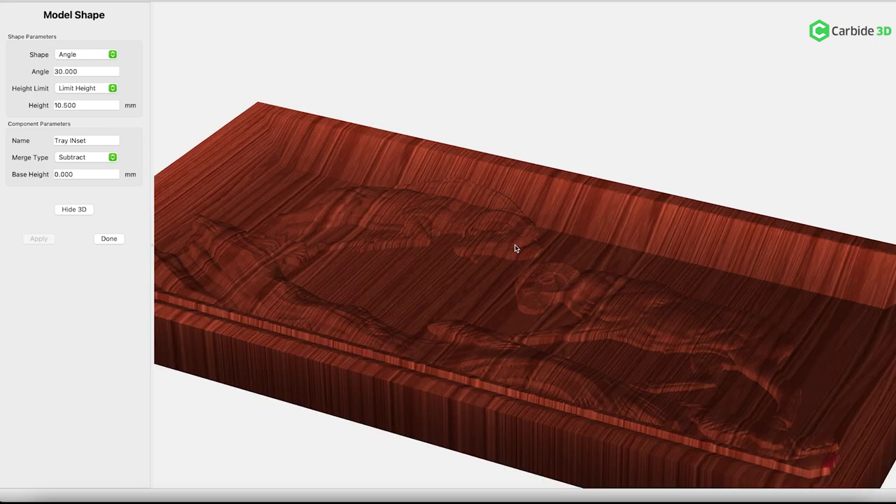
pyautogui.moveTo(513, 244); pyautogui.dragTo(340, 208)
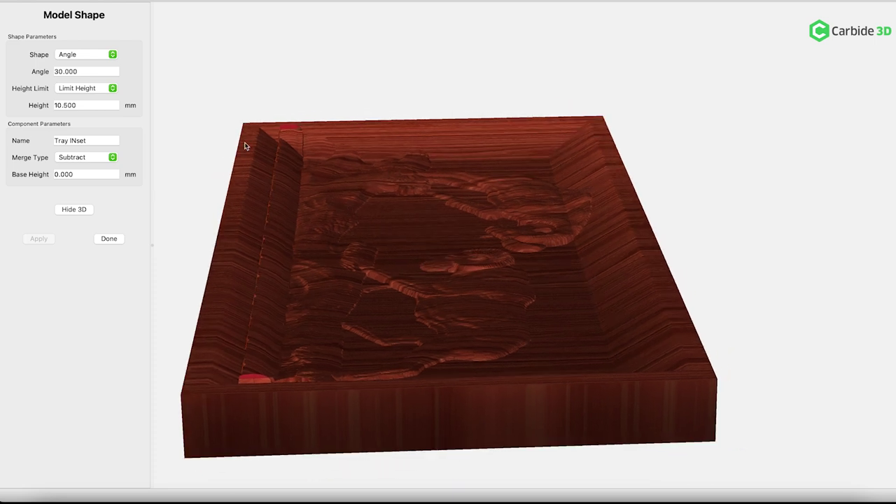
# Try wall angles of 50° and 58° and lower the height limit to 10 mm
pyautogui.click(87, 70)
pyautogui.write('50')
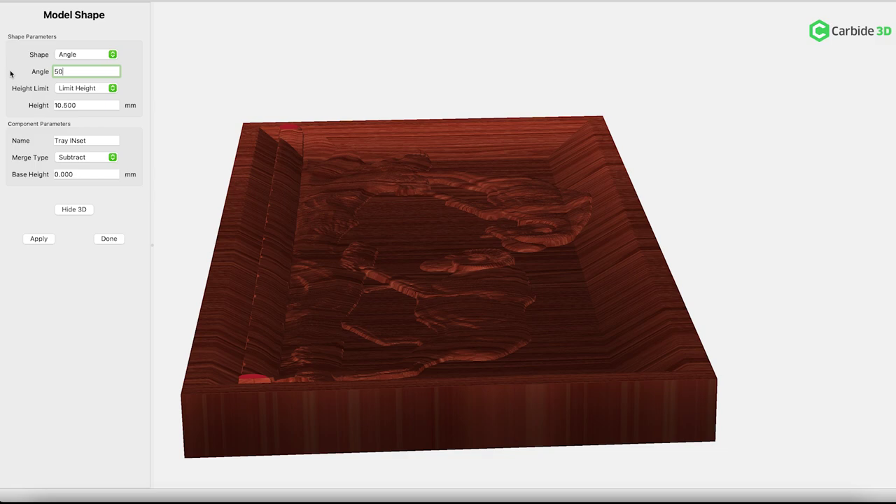
pyautogui.click(34, 238)
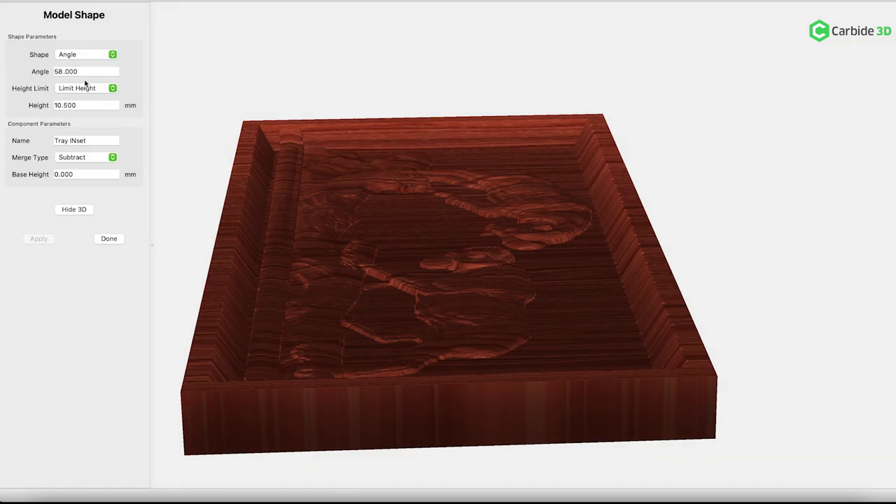
pyautogui.click(87, 71)
pyautogui.click(56, 105)
pyautogui.write('10')
pyautogui.click(35, 238)
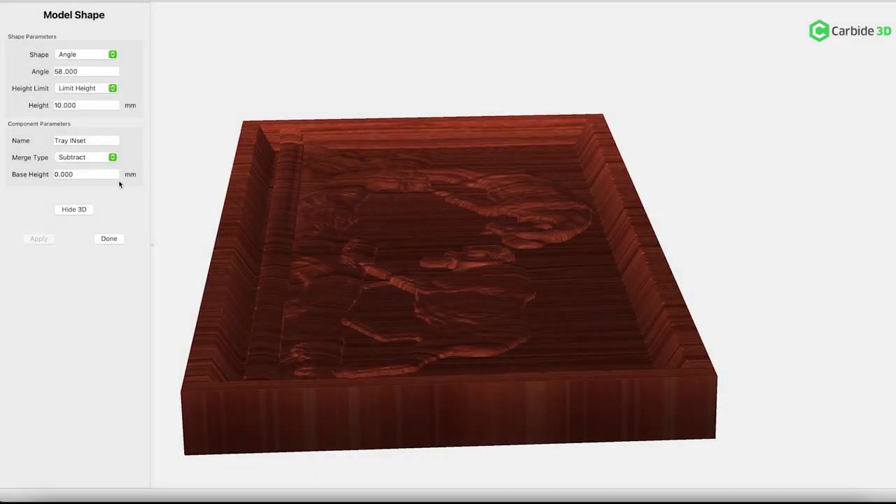
# Try an 80° wall angle, settle on 70°, check the side view, and finish the inset
pyautogui.click(87, 71)
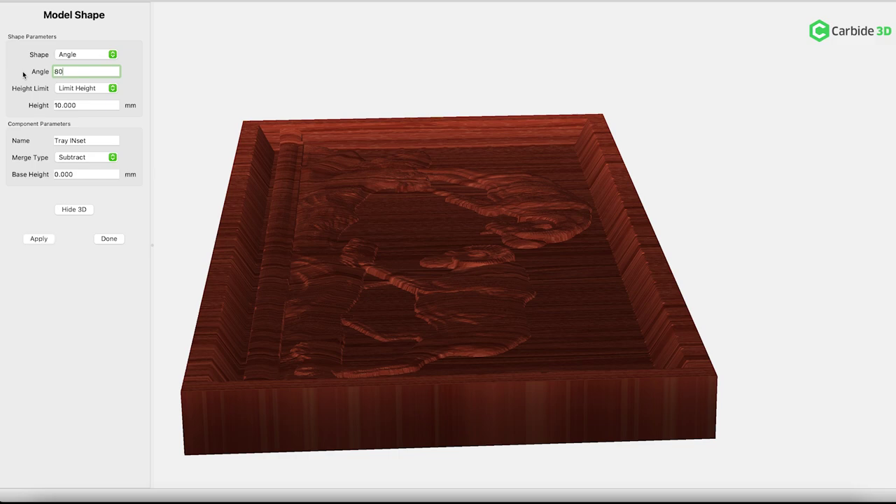
pyautogui.write('80')
pyautogui.click(36, 238)
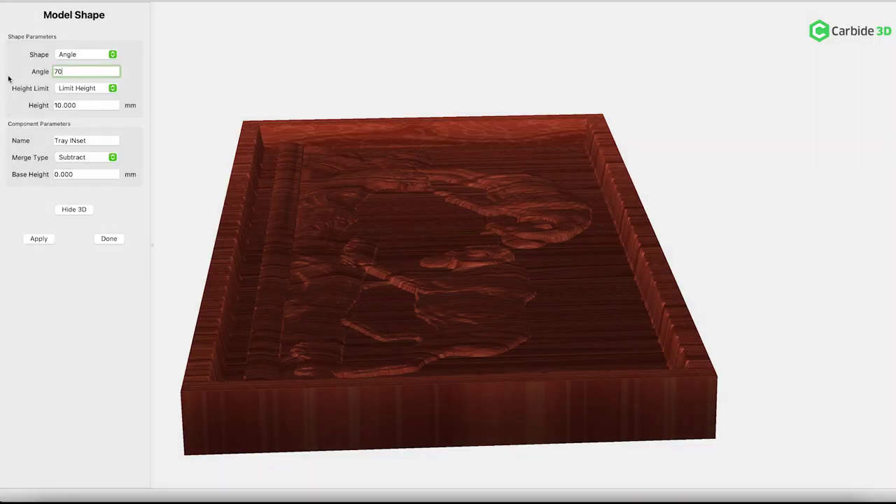
pyautogui.click(39, 239)
pyautogui.moveTo(724, 289); pyautogui.dragTo(192, 296)
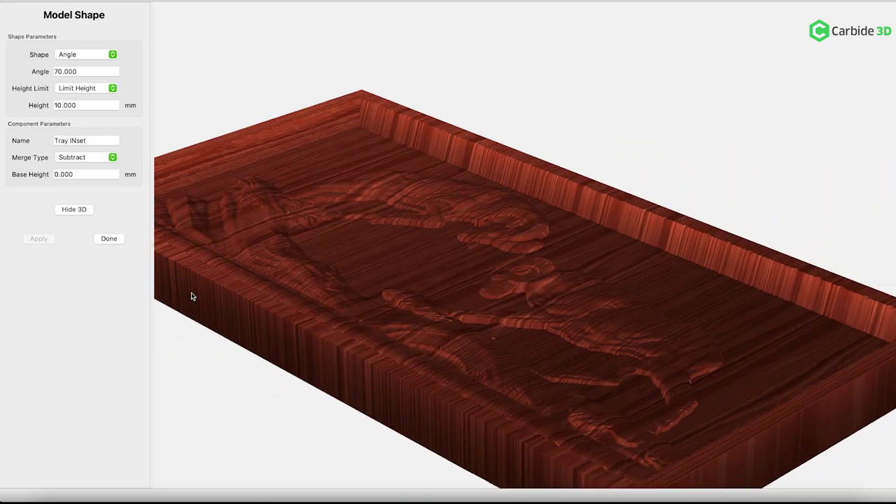
pyautogui.click(109, 238)
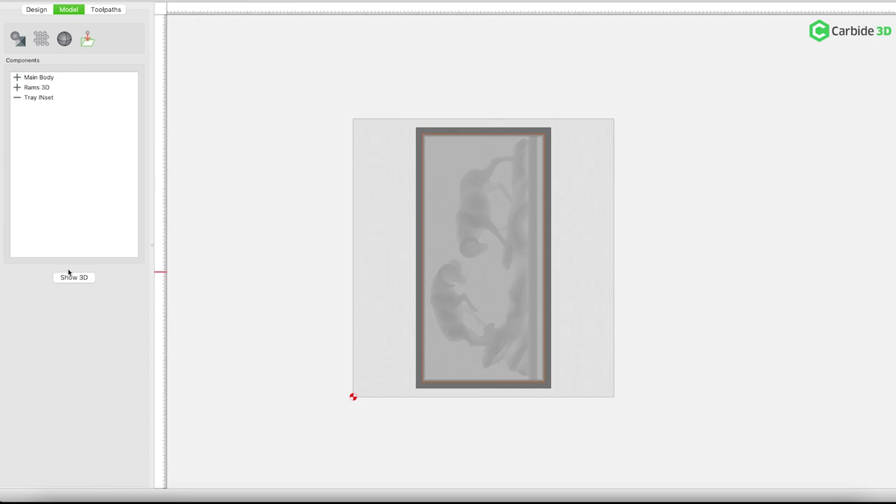
# Create a '3D Rough Rams' roughing toolpath leaving 0.35 stock
pyautogui.click(49, 122)
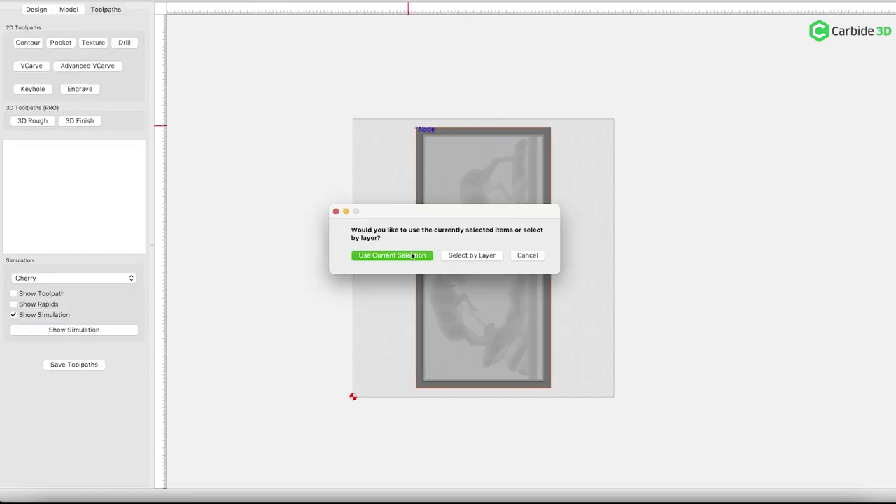
pyautogui.click(411, 256)
pyautogui.click(86, 170)
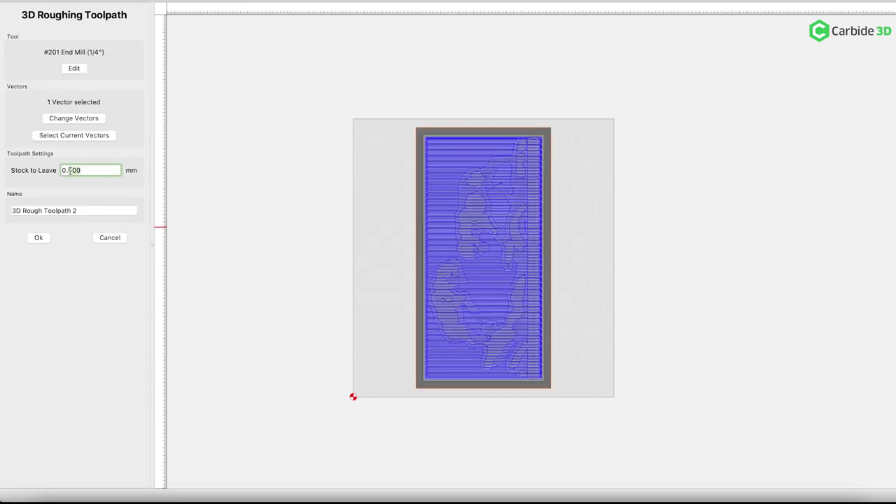
pyautogui.click(43, 210)
pyautogui.hotkey('shift', 'End')
pyautogui.press('Delete')
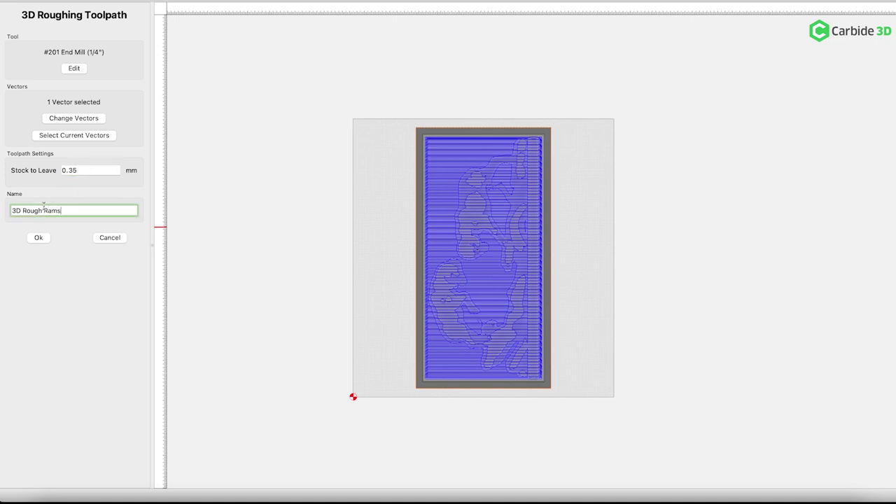
pyautogui.click(39, 237)
# Start a 3D finishing toolpath named '3D Finish Rams'
pyautogui.click(82, 120)
pyautogui.click(403, 257)
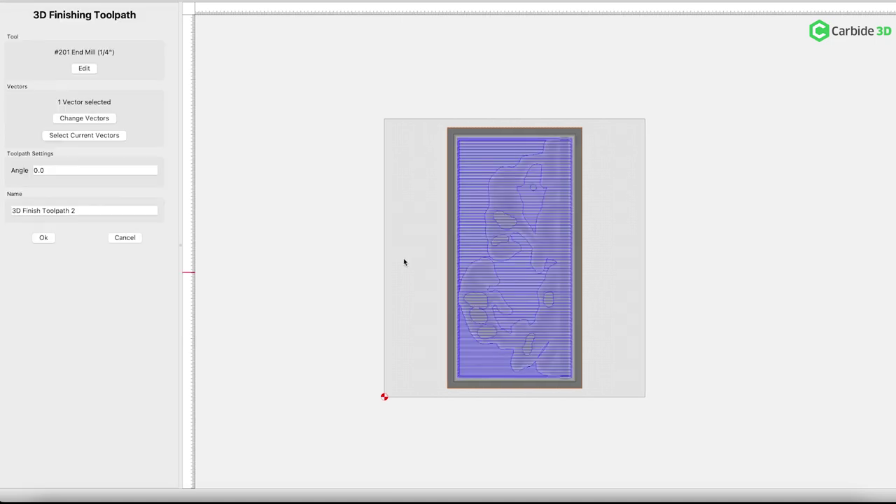
pyautogui.click(44, 210)
pyautogui.hotkey('shift', 'End')
pyautogui.press('Delete')
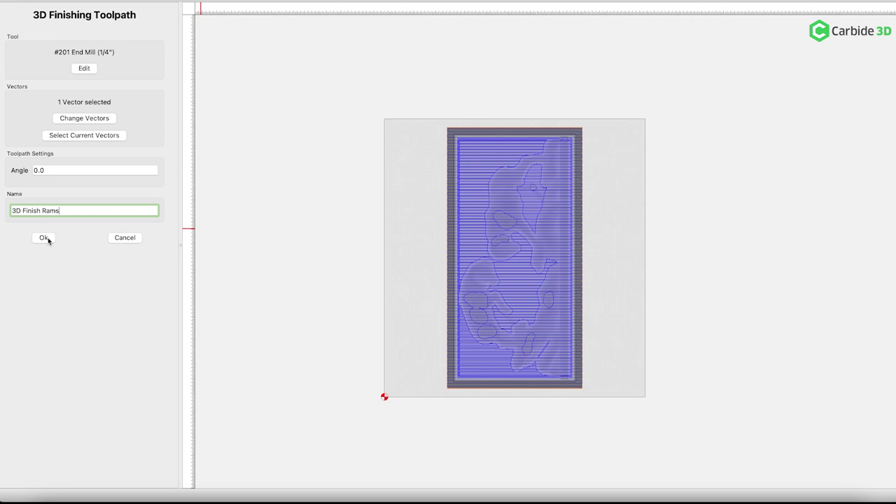
# Set the finishing #202 ball mill to 24000 RPM and 550 plunge, and save the toolpath
pyautogui.click(86, 67)
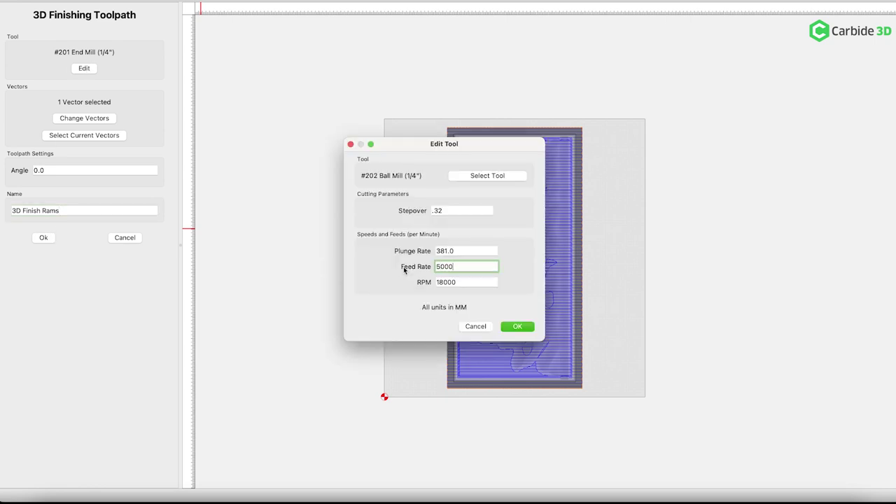
pyautogui.click(464, 283)
pyautogui.press('BackSpace')
pyautogui.press('BackSpace')
pyautogui.press('BackSpace')
pyautogui.press('BackSpace')
pyautogui.press('BackSpace')
pyautogui.write('24000')
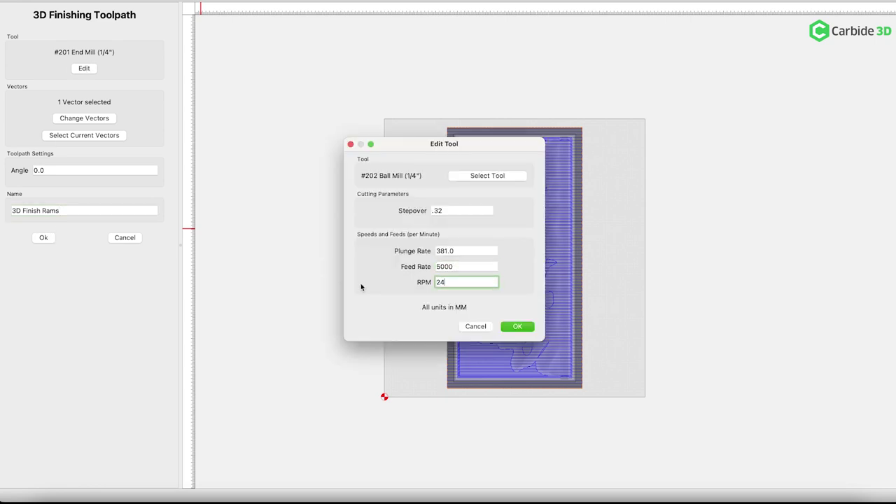
pyautogui.click(469, 250)
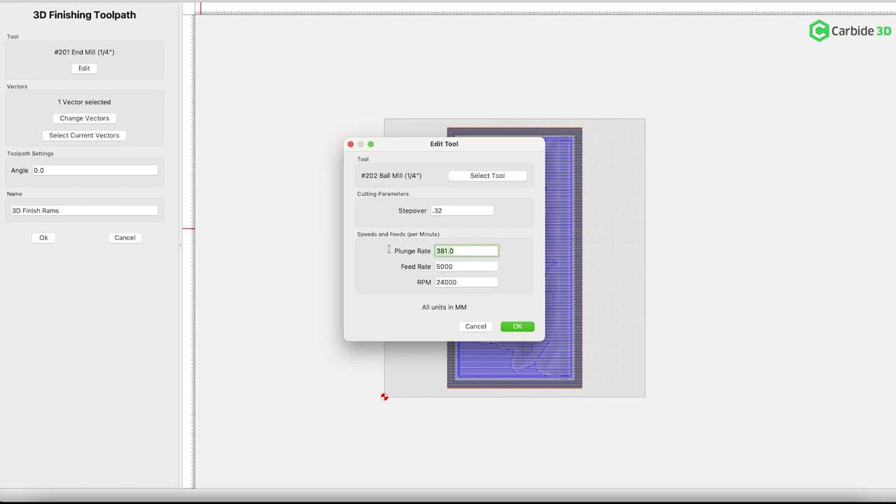
pyautogui.click(518, 327)
pyautogui.click(48, 239)
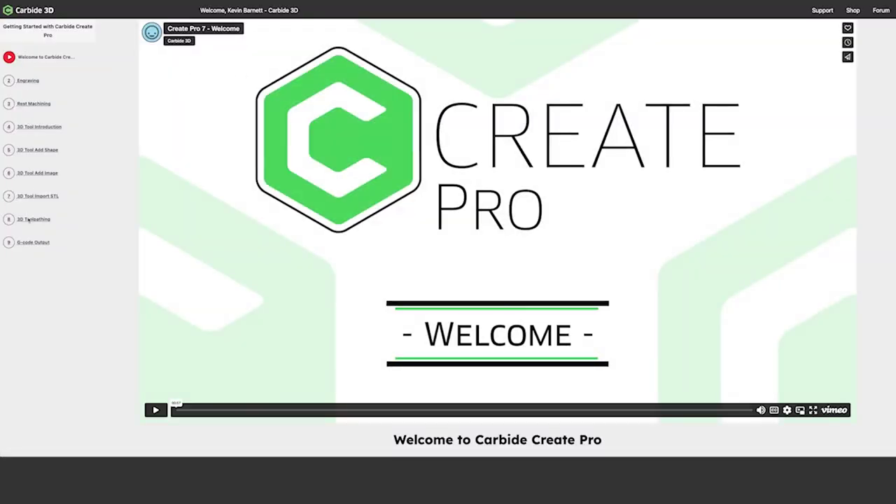
# Open lesson 7 '3D Tool Import STL' and start its video playing
pyautogui.click(32, 196)
pyautogui.click(155, 409)
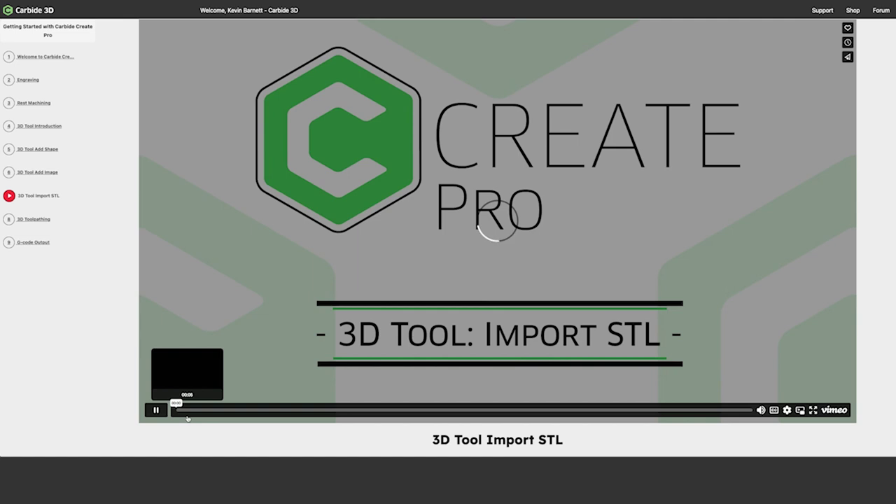